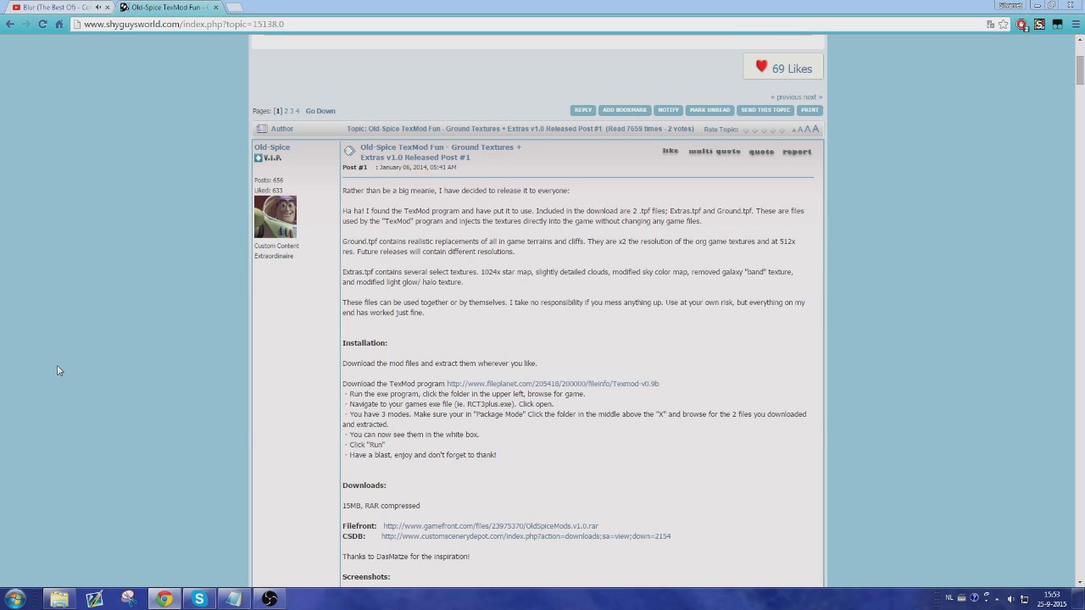
Open the forum post's TexMod program link in a new tab and download Texmod v0.9b from FilePlanet.
right_click(549, 393)
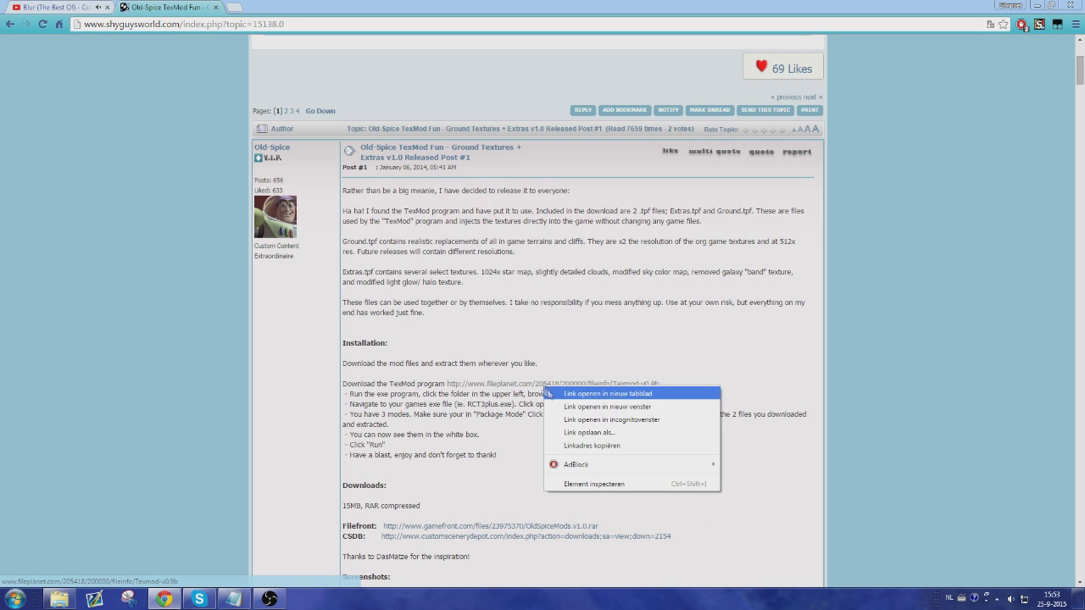
click(549, 393)
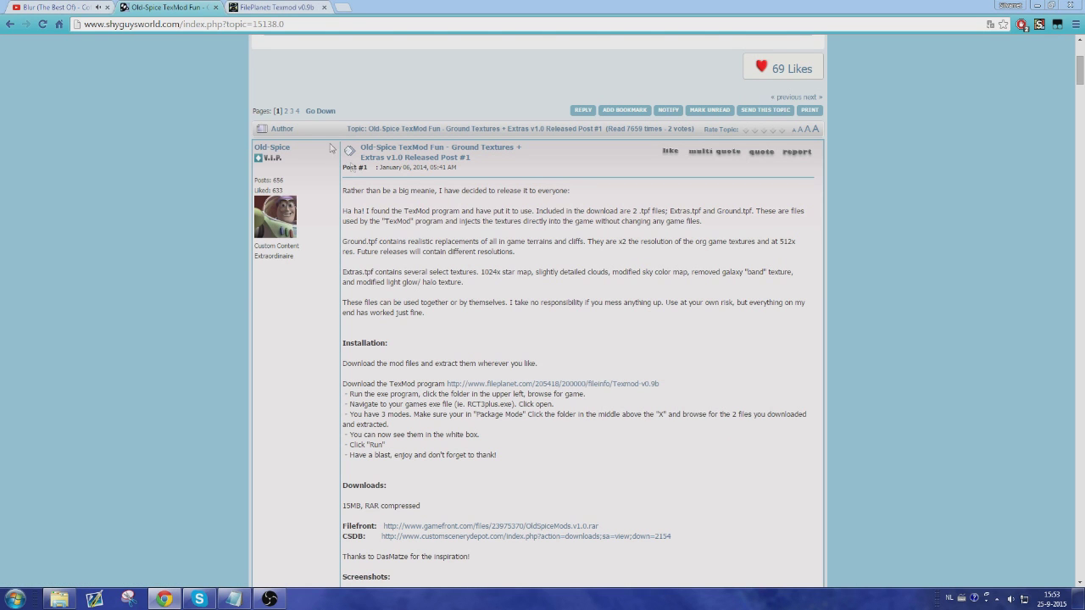
click(262, 7)
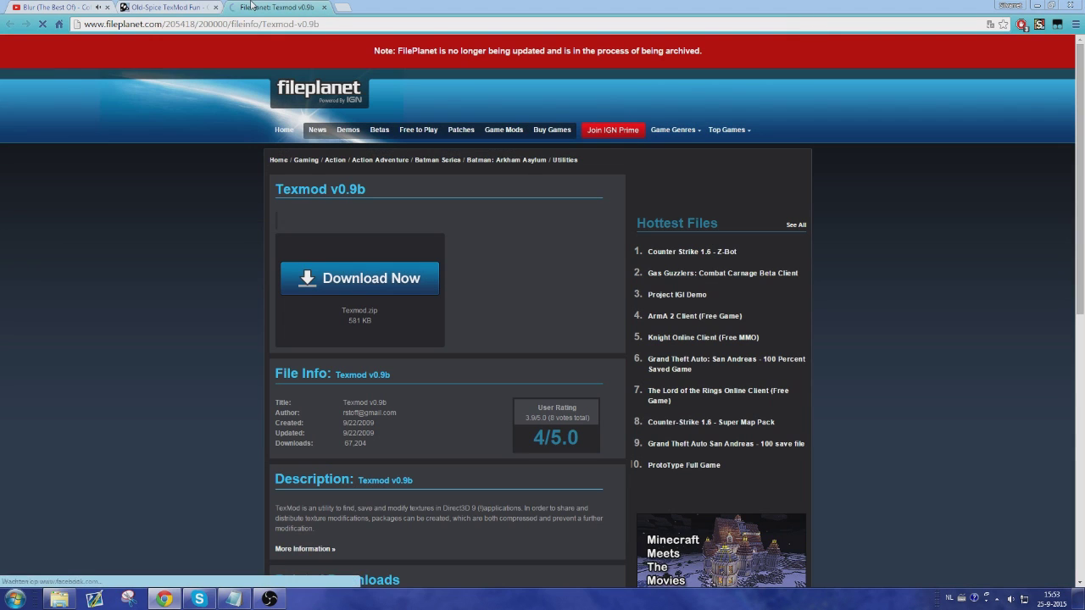
click(383, 280)
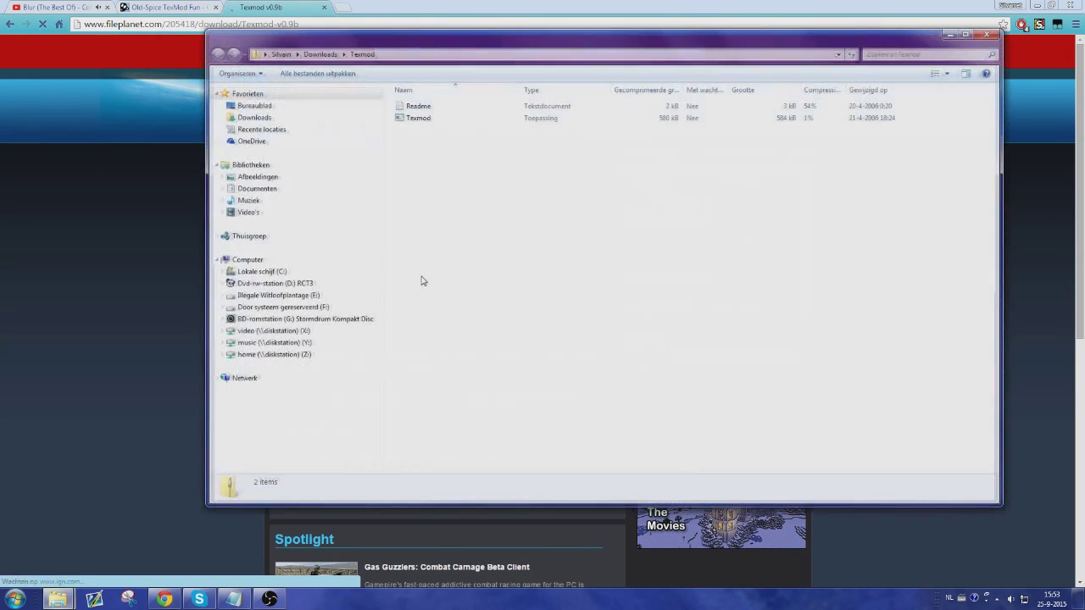
Copy the Texmod application from the downloaded archive and paste it onto the desktop.
click(424, 118)
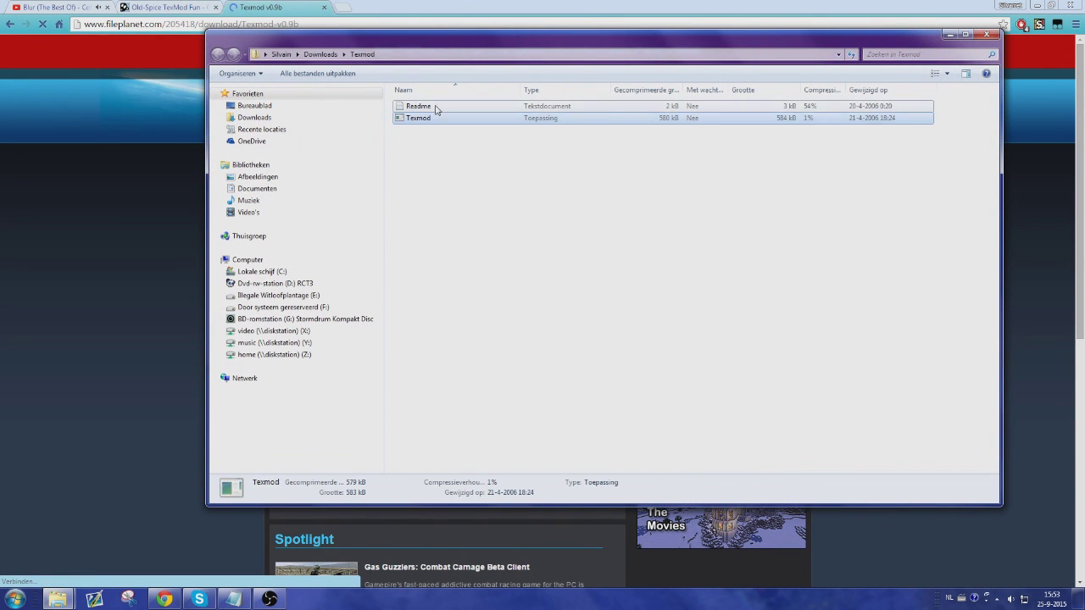
double_click(423, 106)
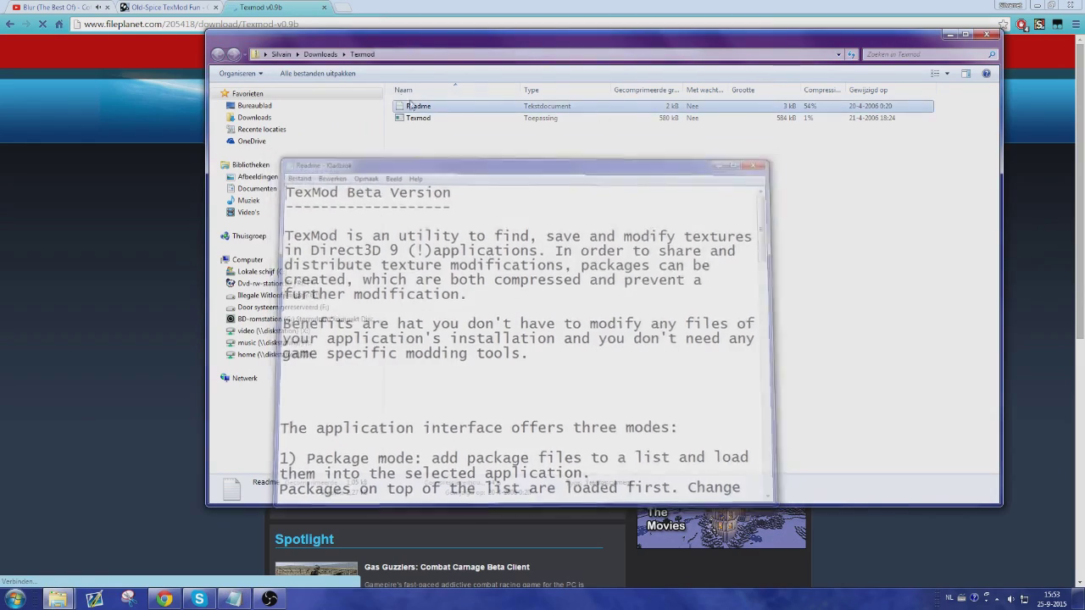
click(437, 118)
right_click(443, 116)
click(395, 148)
key(super+d)
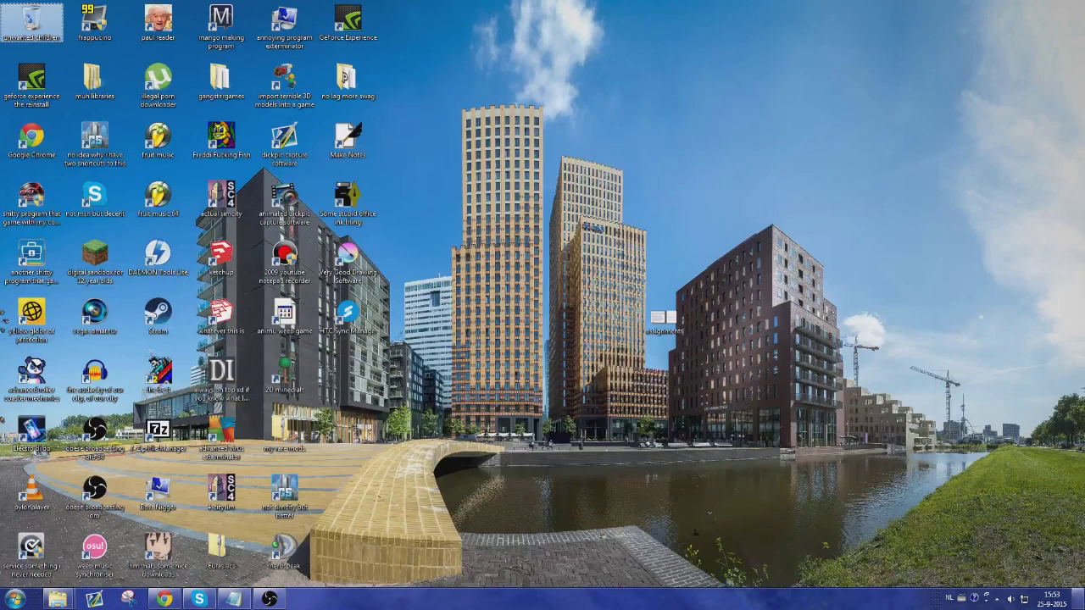
right_click(477, 319)
click(519, 373)
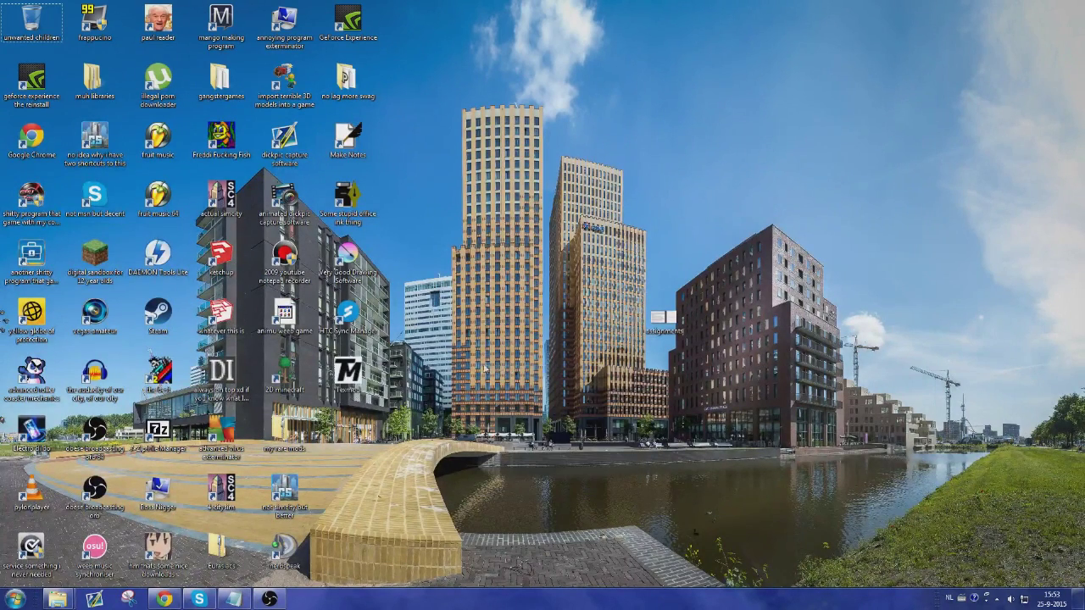
Return to the forum post in Chrome, open its CSDB link in a new tab and download OldSpiceMods.v1.0.rar.
mouse_move(188, 598)
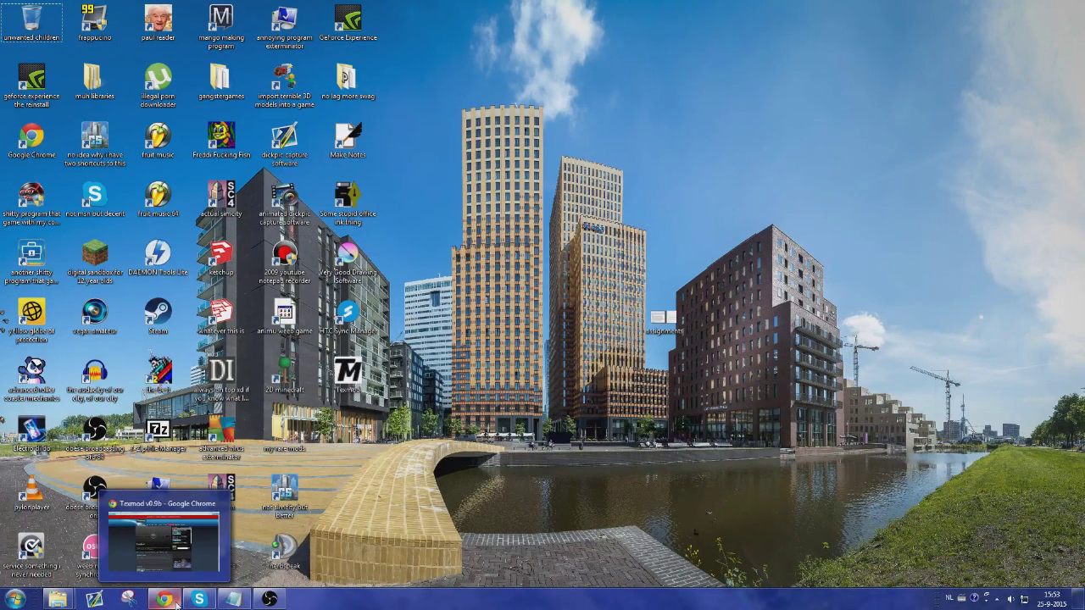
click(166, 600)
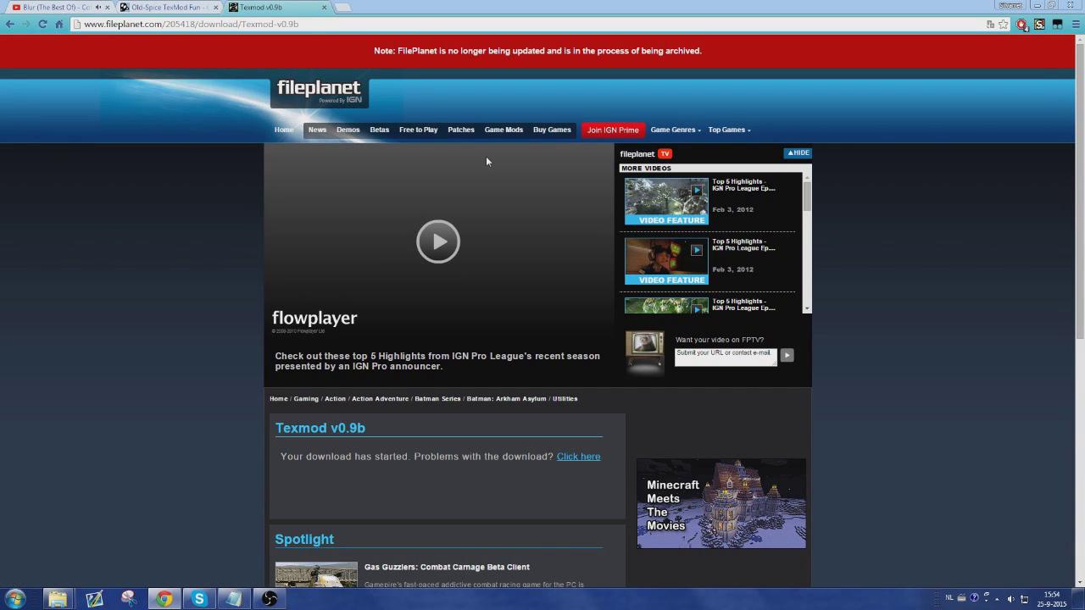
click(176, 7)
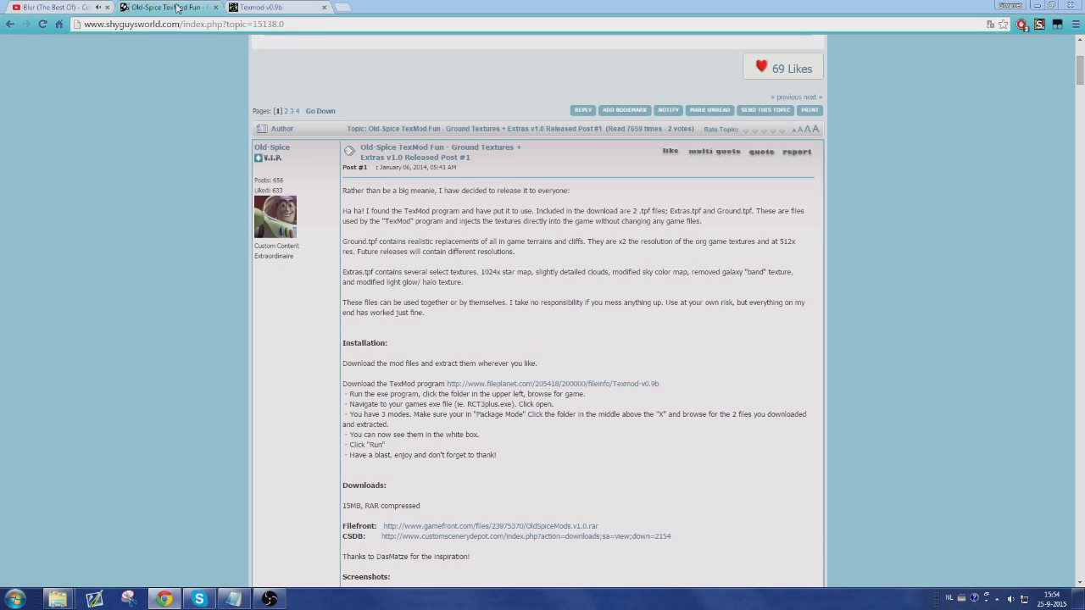
scroll(509, 318, down, 1)
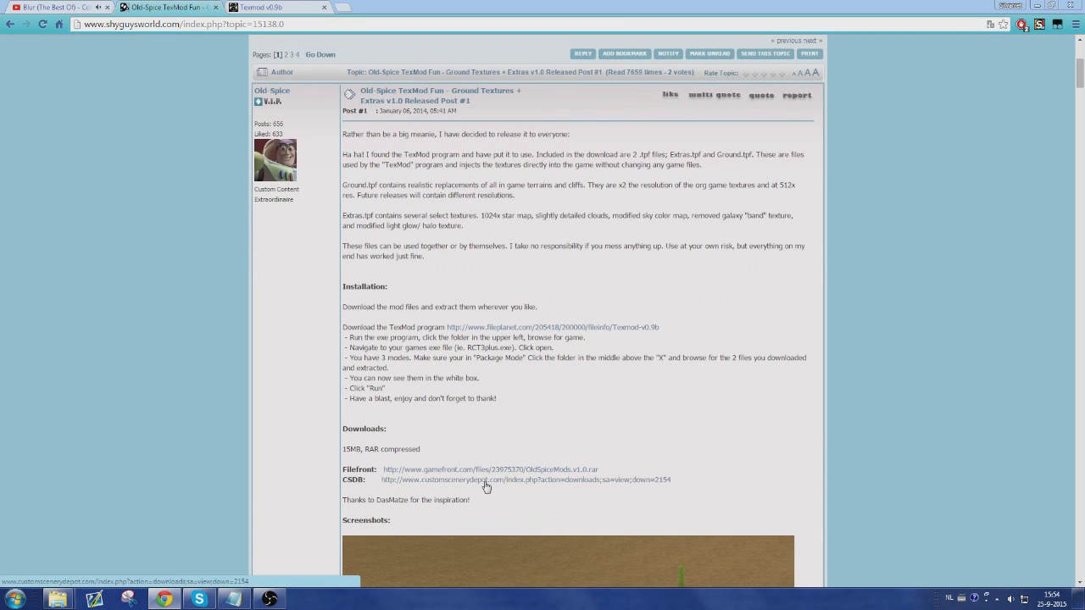
right_click(486, 487)
click(526, 381)
click(386, 7)
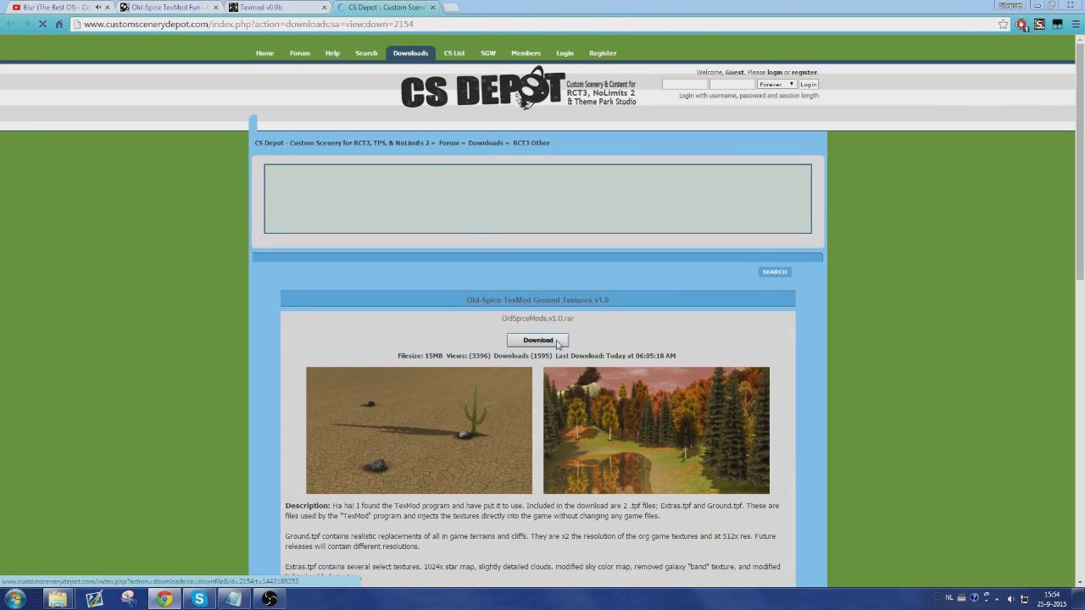
click(558, 342)
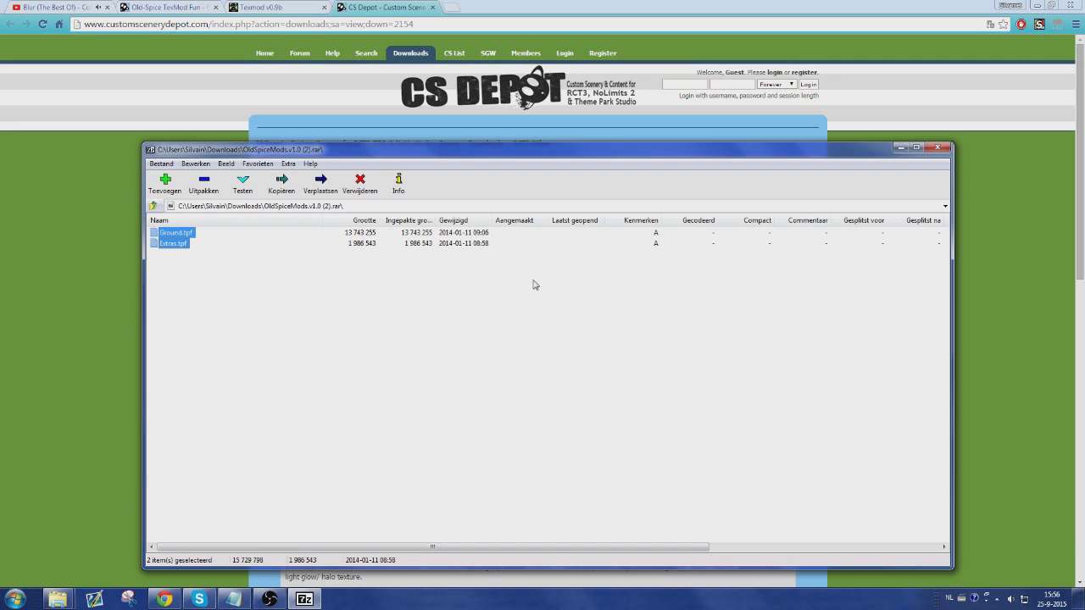
Extract Ground.tpf and Extras.tpf from the downloaded archive to the desktop folder.
click(203, 182)
click(633, 251)
scroll(525, 330, up, 2)
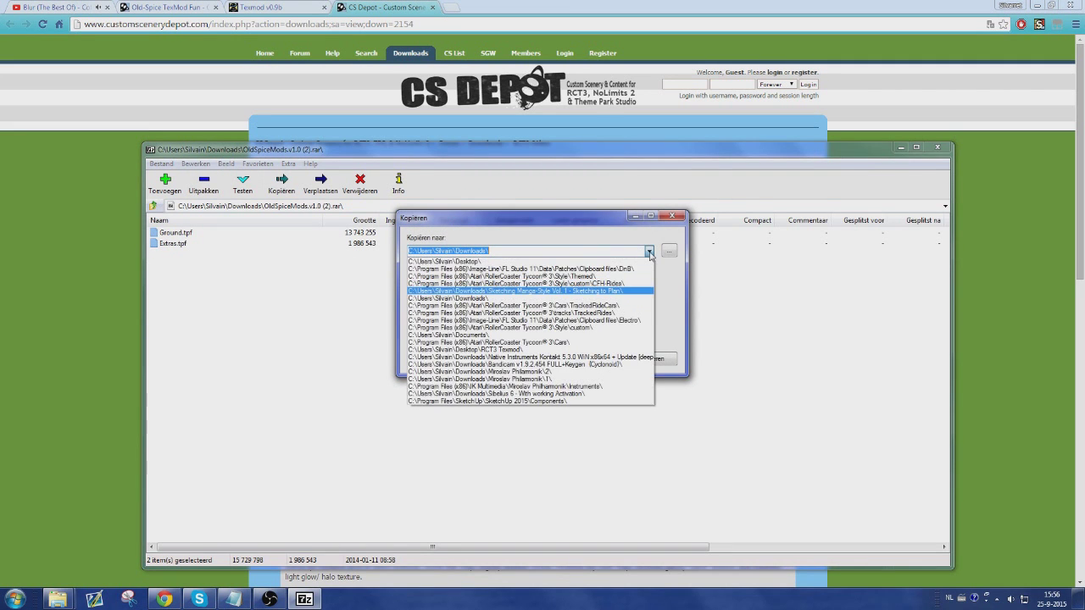
click(509, 260)
click(582, 359)
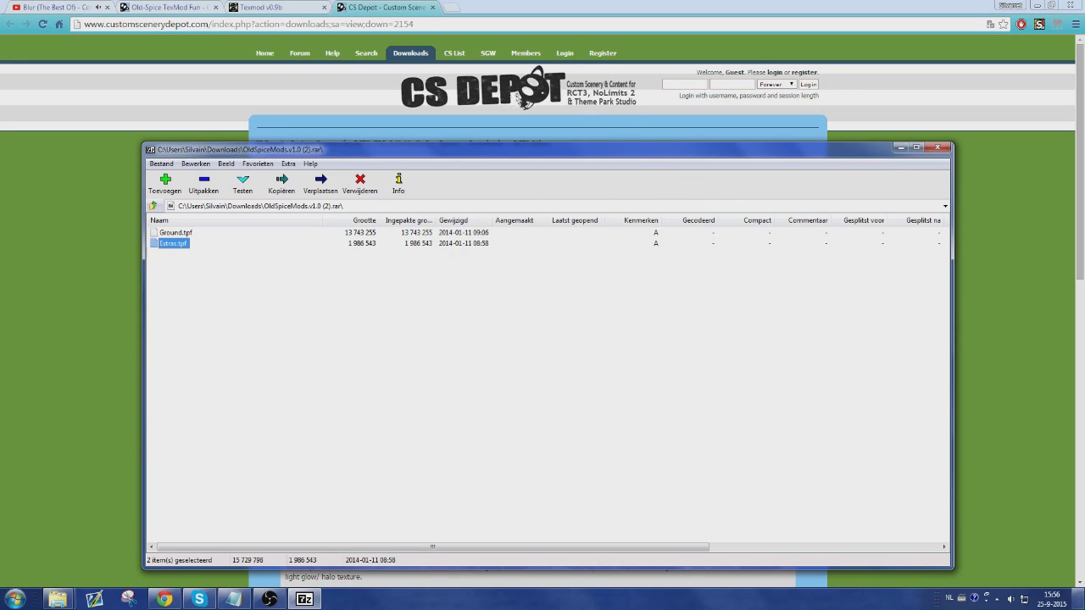
Launch Texmod from the desktop, allow it to run and move its window to the middle of the screen.
click(1079, 600)
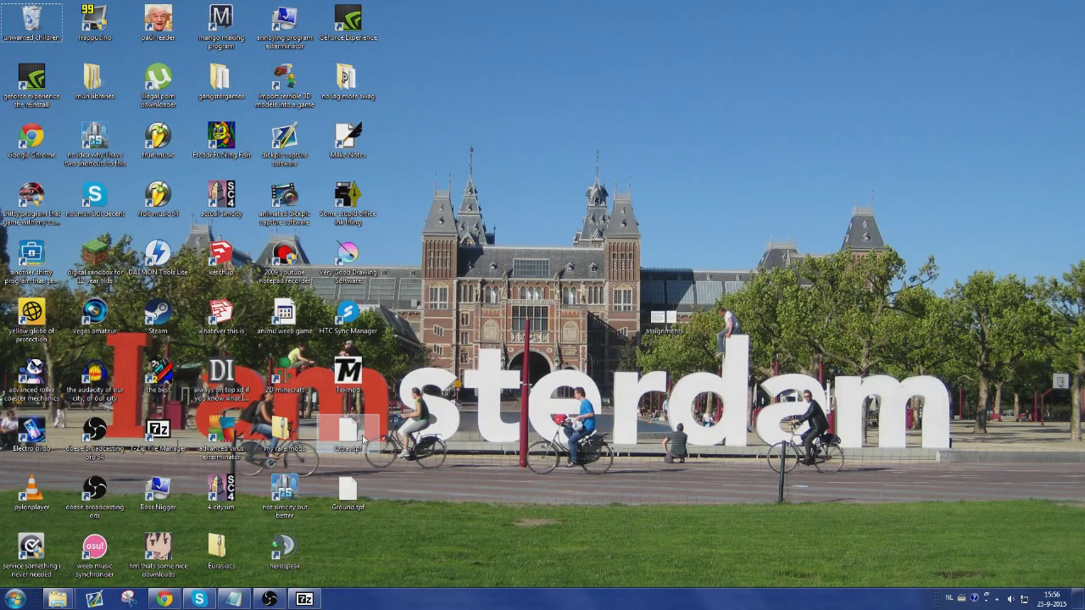
double_click(359, 385)
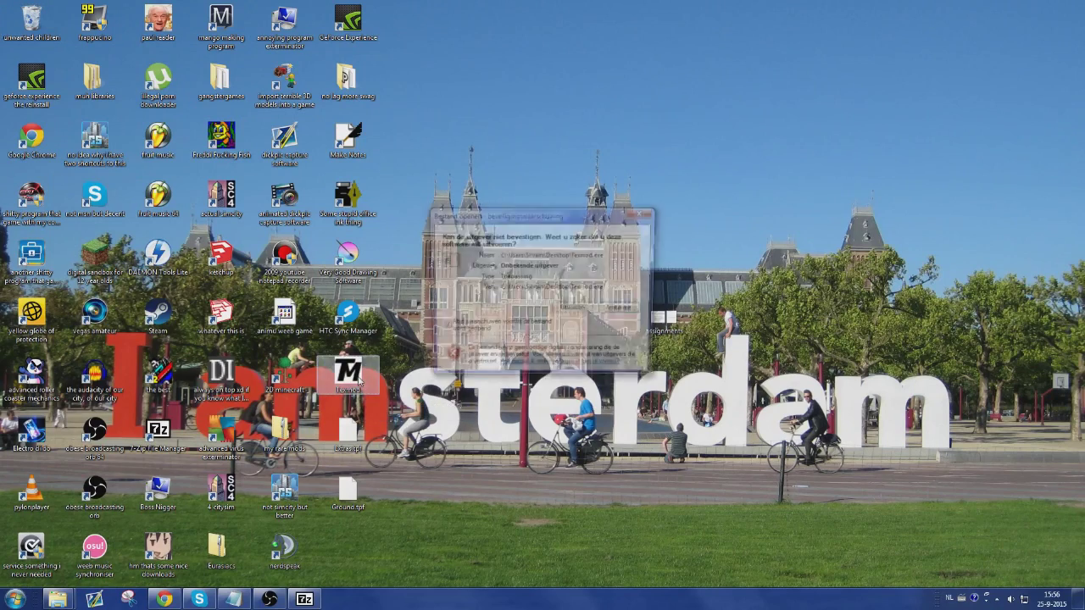
click(573, 309)
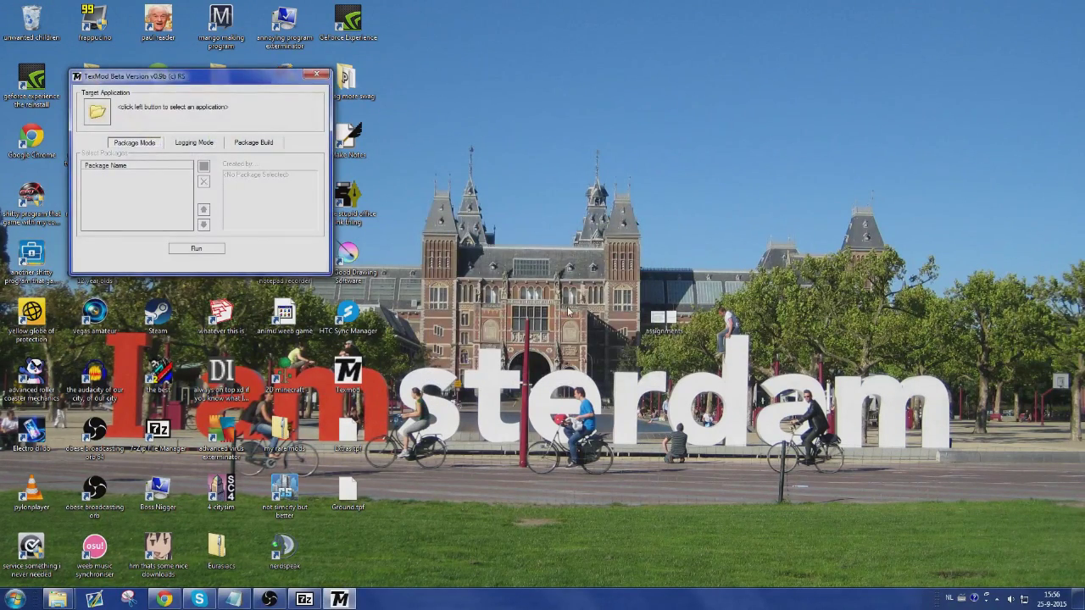
drag(156, 82, 543, 184)
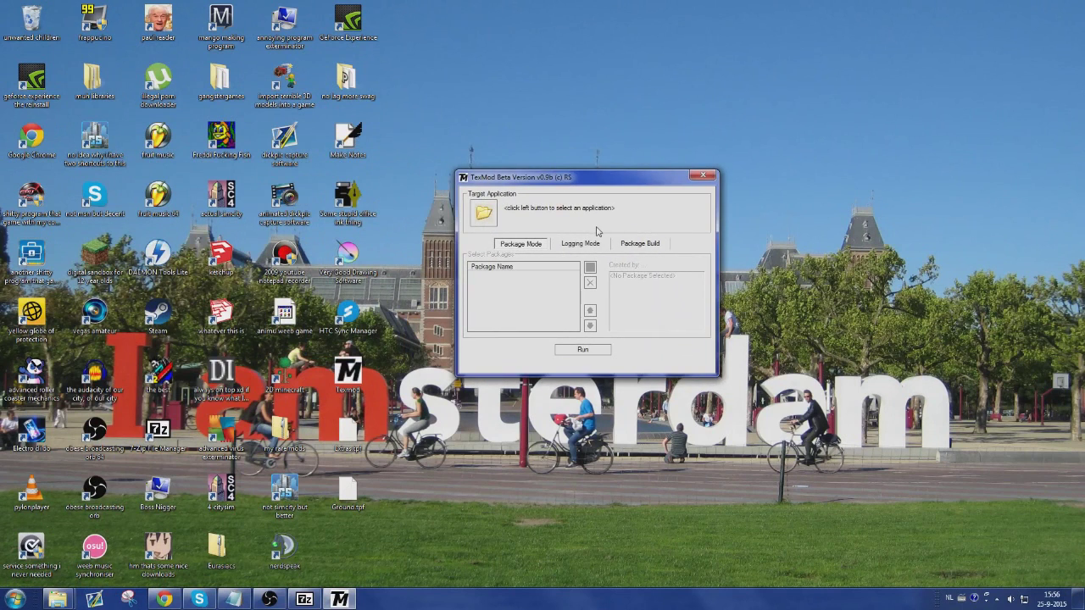
Set RCT3plus.exe in the RollerCoaster Tycoon 3 folder as the target application.
click(485, 211)
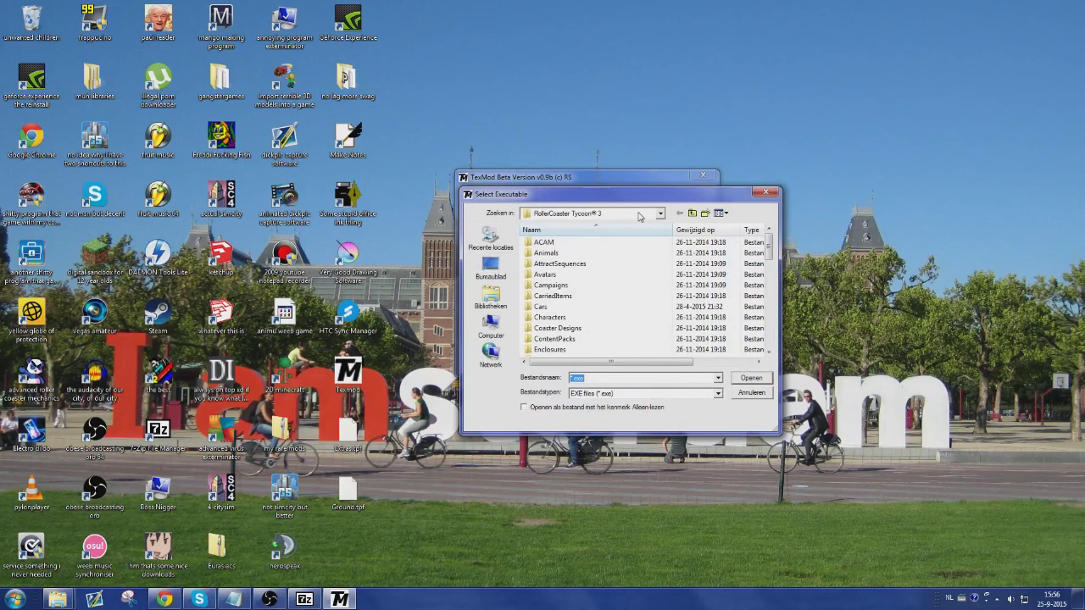
click(639, 214)
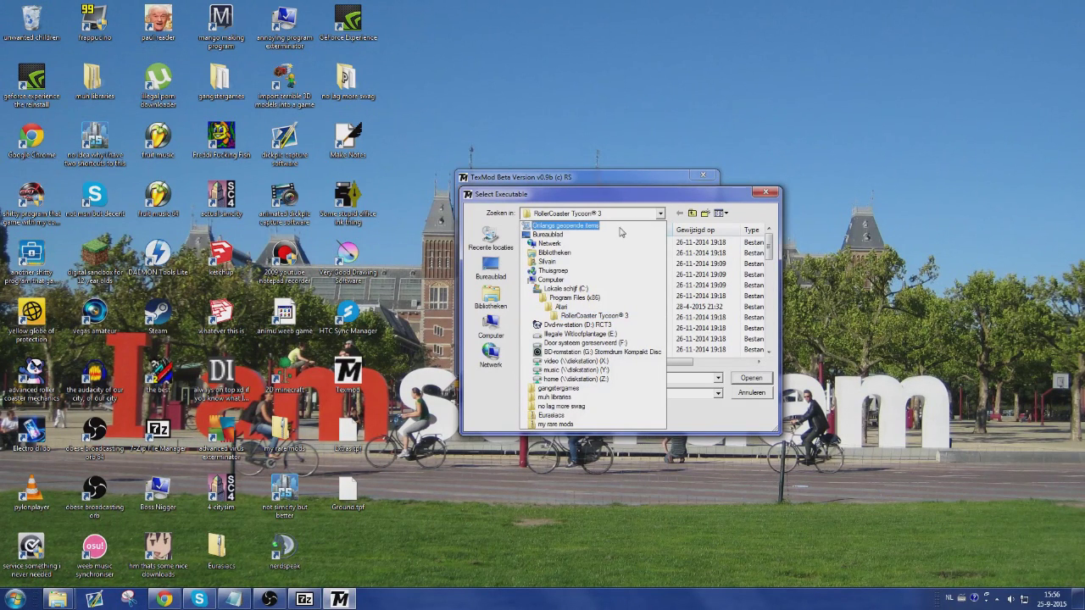
click(586, 316)
drag(769, 254, 768, 339)
click(757, 349)
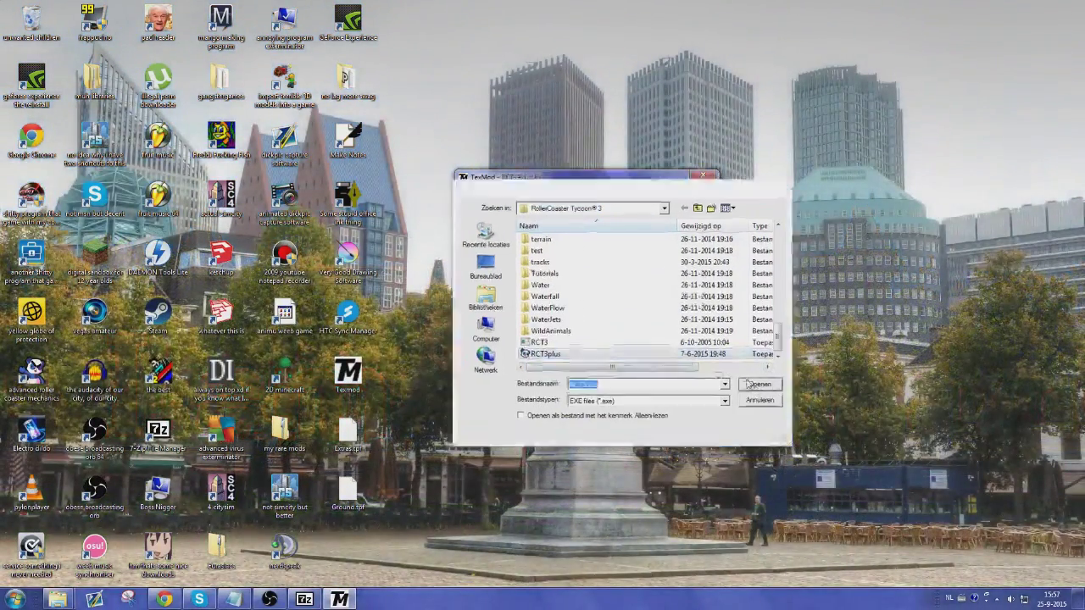
click(751, 378)
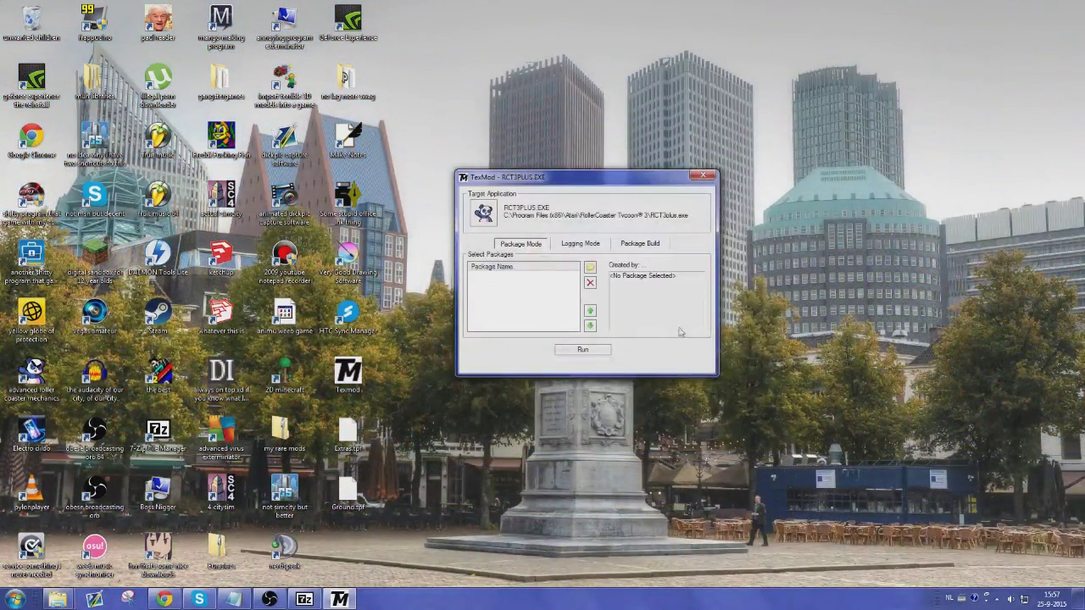
Add the Ground.tpf package from the desktop to the package list.
click(590, 268)
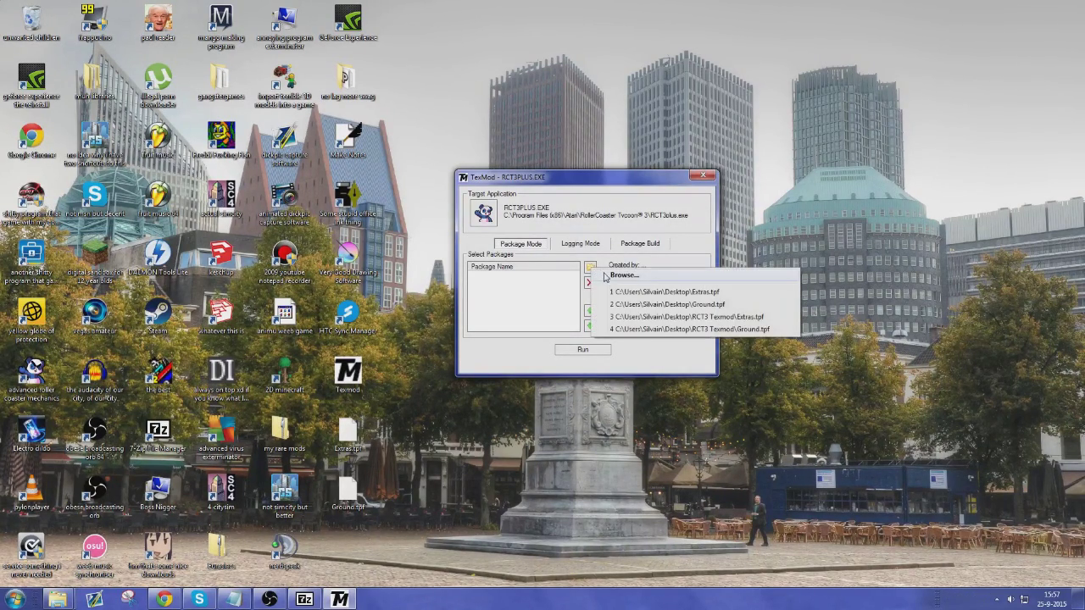
click(605, 276)
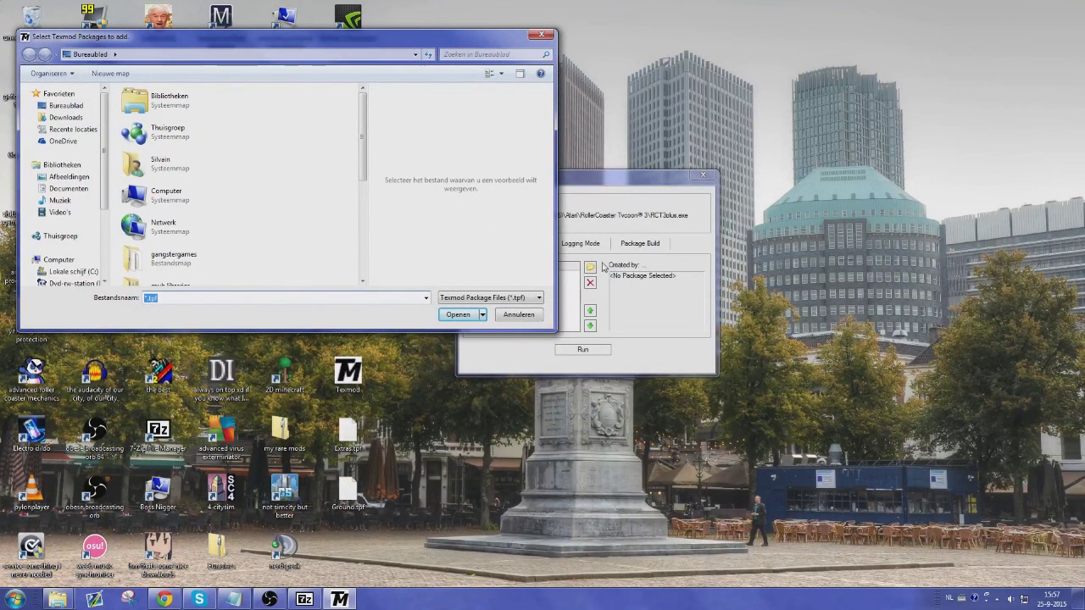
click(65, 106)
drag(364, 123, 360, 234)
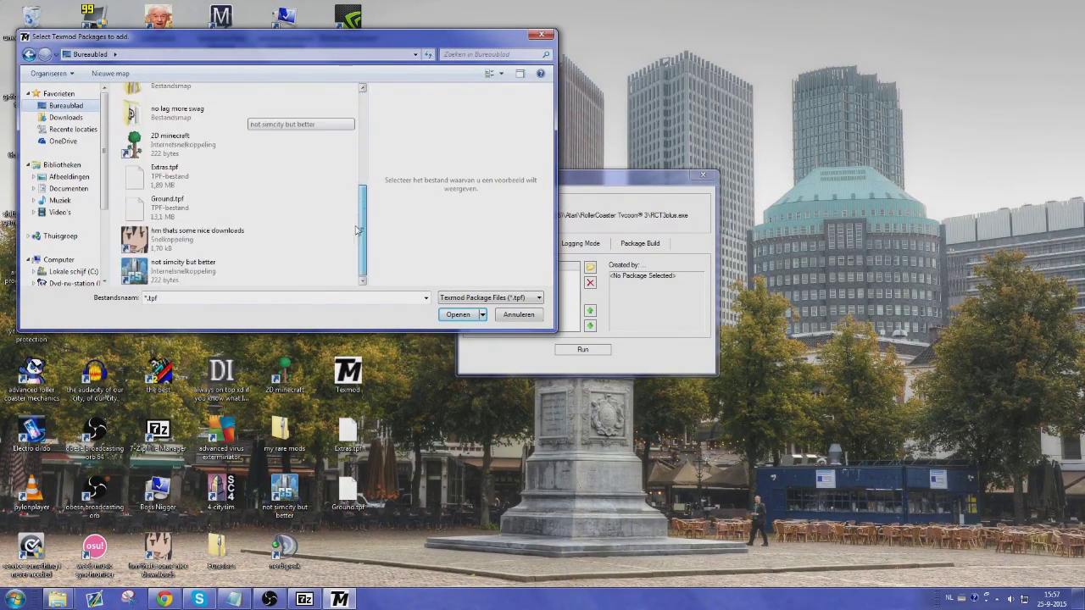
click(204, 208)
click(458, 314)
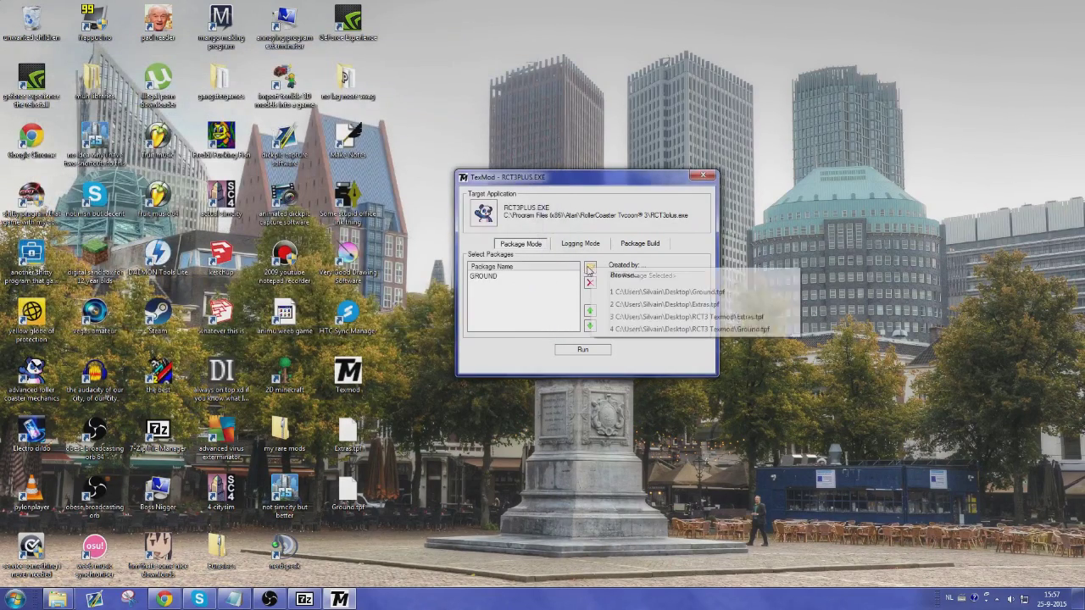
Add the Extras.tpf package from the desktop to the package list below GROUND.
click(590, 267)
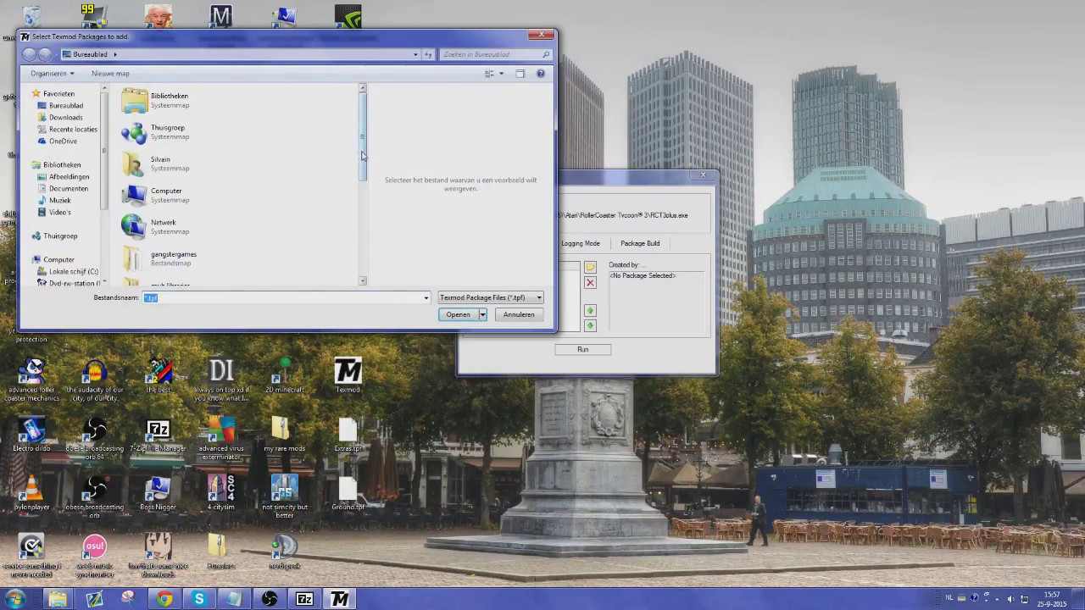
drag(363, 158, 359, 284)
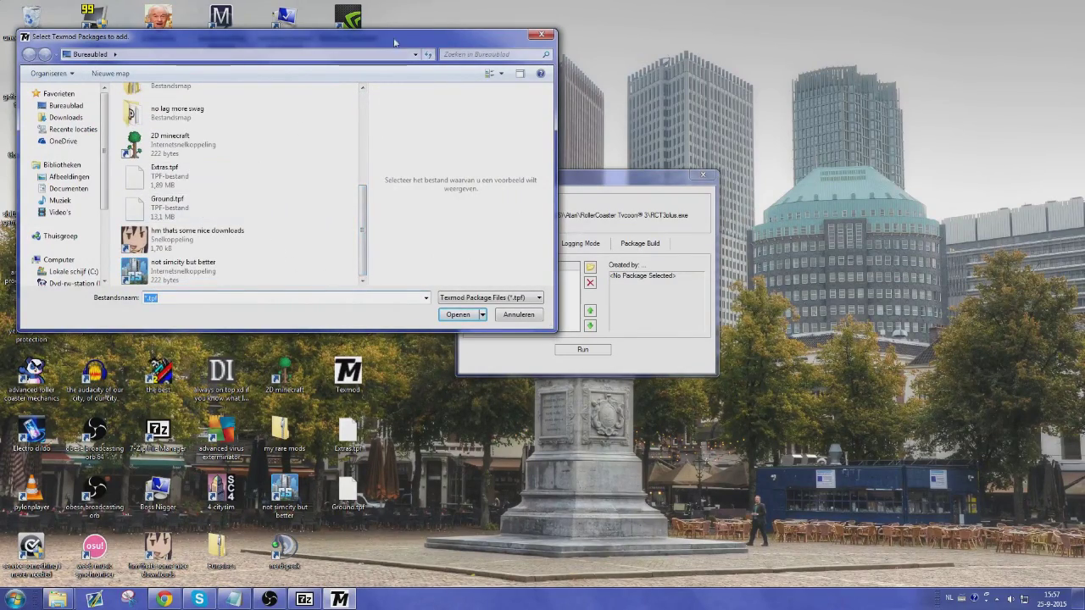
drag(220, 37, 189, 102)
click(144, 246)
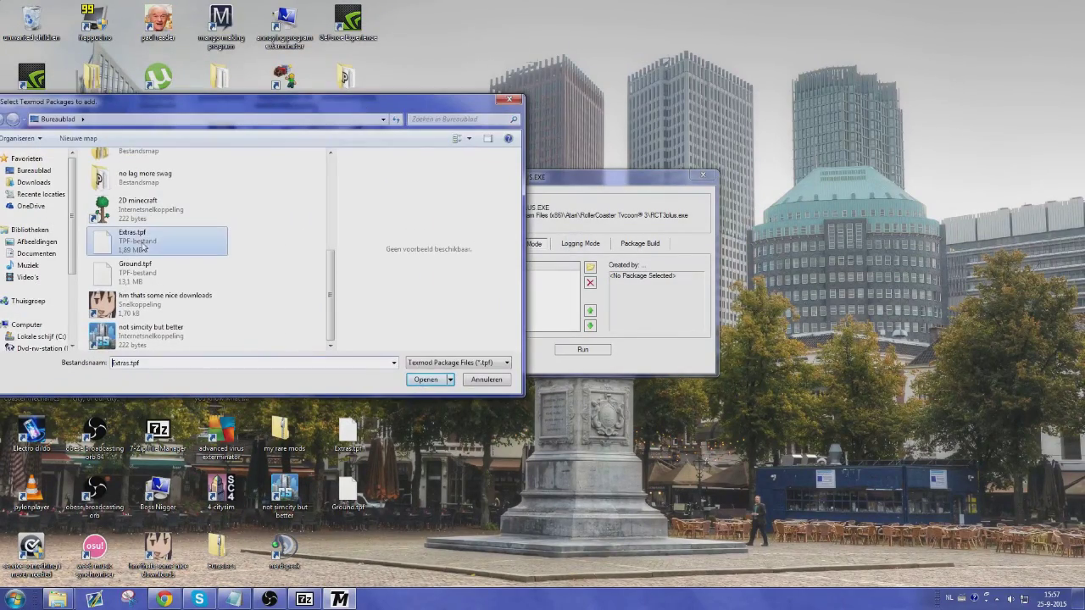
click(426, 380)
click(593, 267)
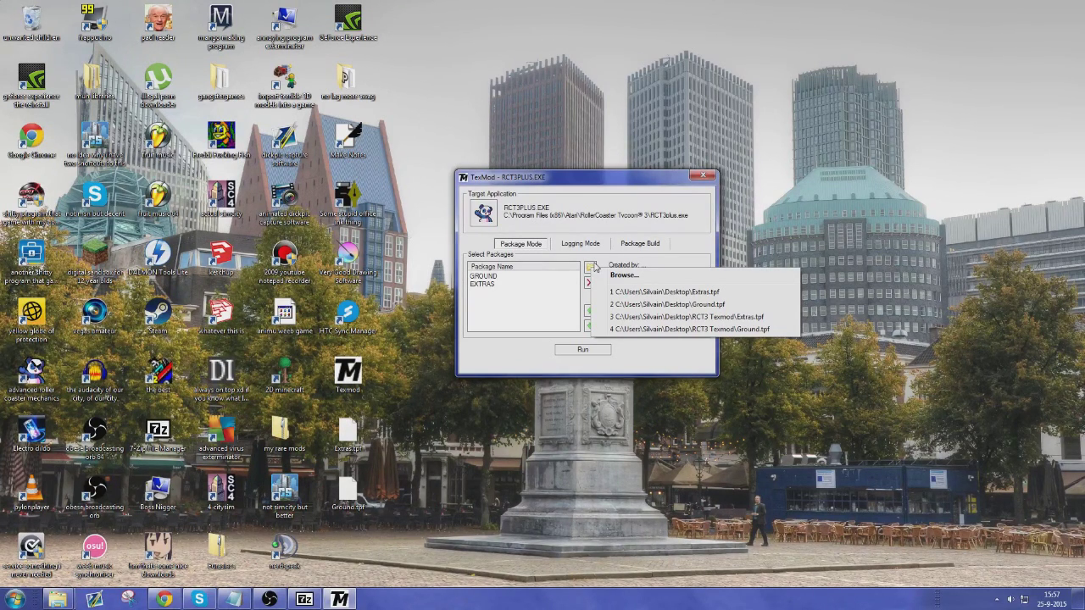
click(584, 263)
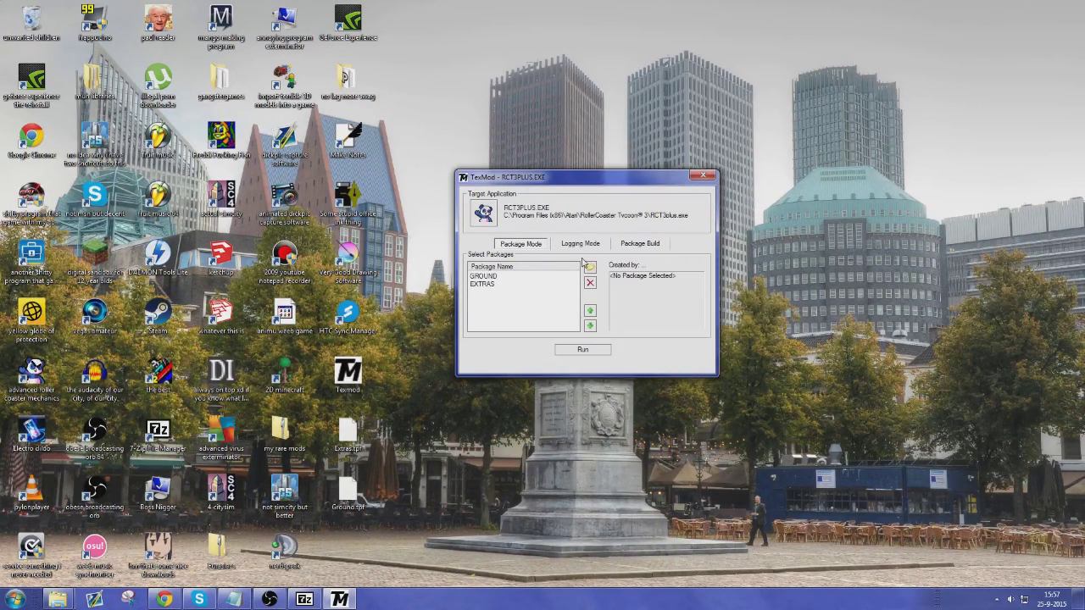
Run RollerCoaster Tycoon 3 through TexMod with the GROUND and EXTRAS packages loaded.
click(584, 350)
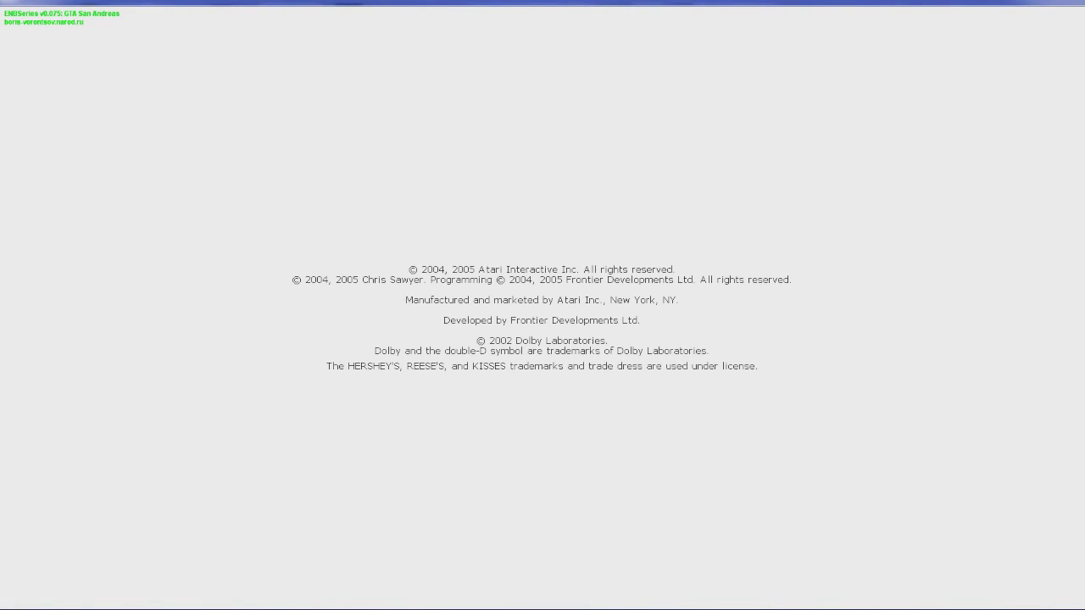
key(super)
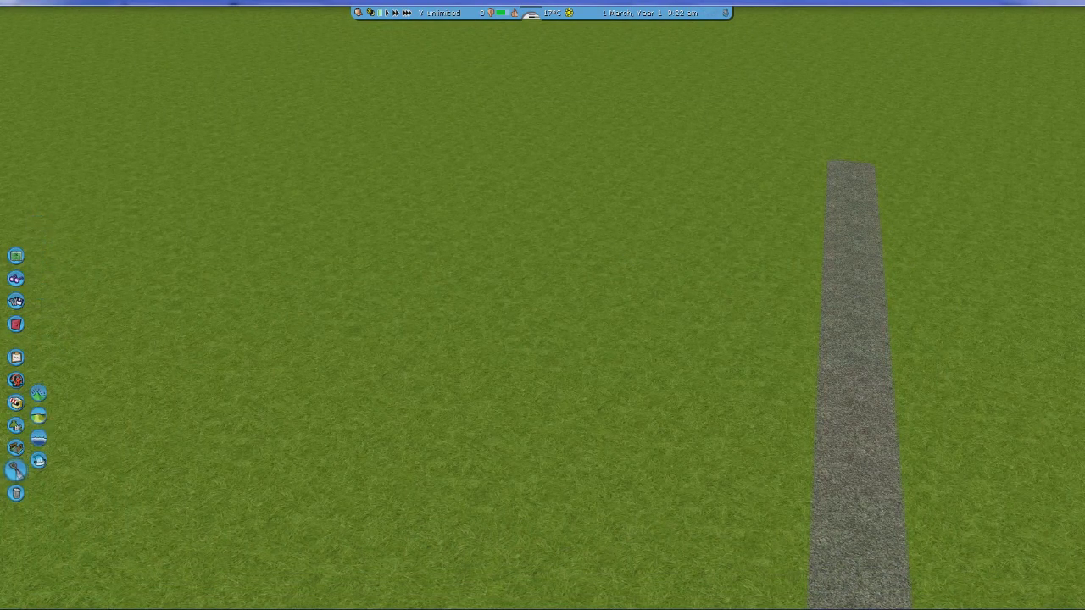
Paint a patch in the middle of the lawn with the grey rock terrain texture and repaint it with the cobblestone texture.
click(38, 415)
click(84, 564)
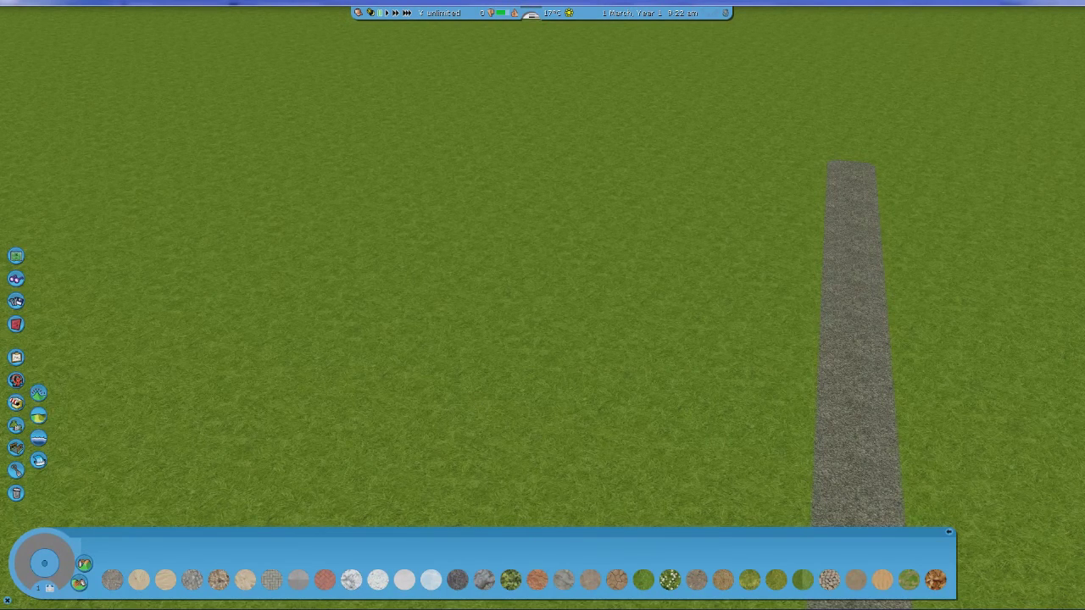
click(484, 580)
mouse_move(572, 383)
mouse_down()
mouse_move(560, 415)
mouse_move(545, 280)
mouse_up()
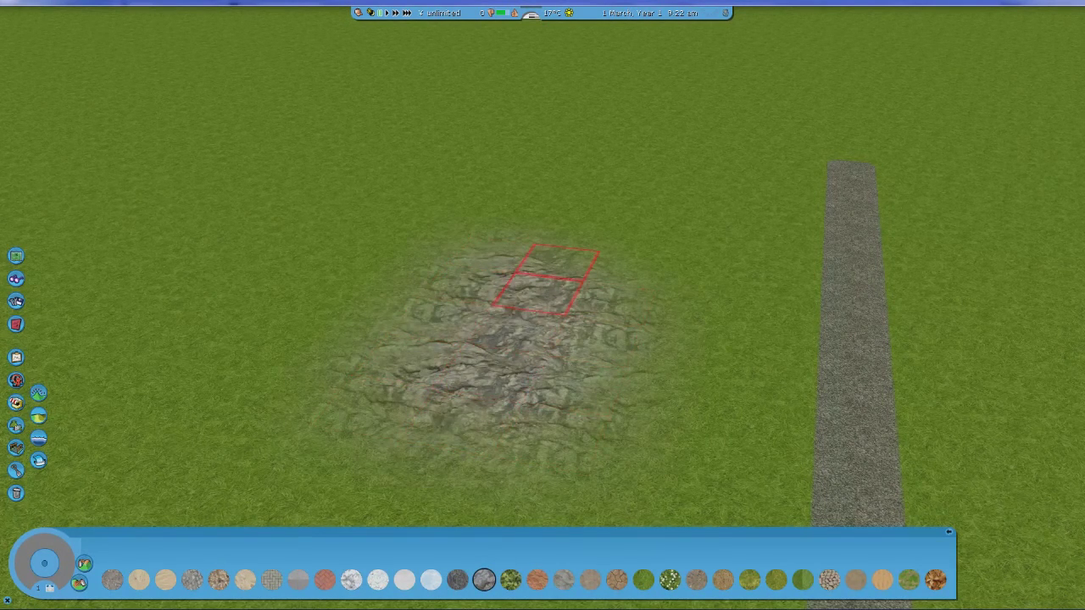
click(829, 580)
mouse_move(594, 314)
mouse_down()
mouse_move(551, 351)
mouse_move(437, 385)
mouse_move(533, 314)
mouse_move(406, 363)
mouse_move(424, 339)
mouse_move(465, 343)
mouse_move(582, 286)
mouse_up()
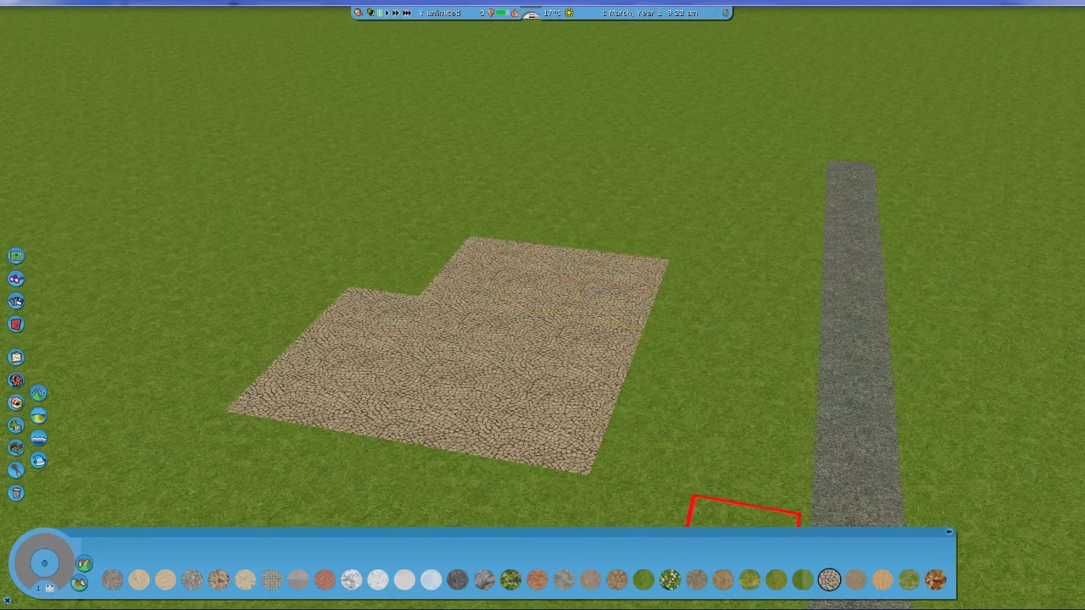
Paint over the cobblestone patch with the dry yellowish grass texture and extend it further across the lawn.
click(749, 579)
mouse_move(490, 368)
mouse_down()
mouse_move(363, 310)
mouse_move(375, 407)
mouse_move(628, 271)
mouse_up()
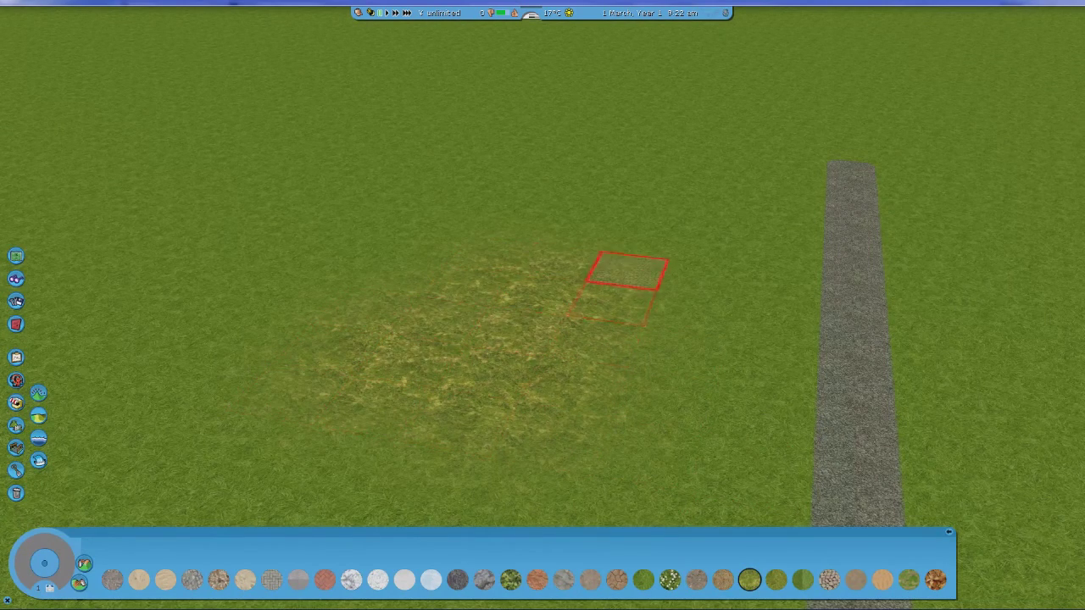
mouse_move(527, 305)
mouse_down()
mouse_move(475, 290)
mouse_move(428, 254)
mouse_move(334, 269)
mouse_move(483, 293)
mouse_up()
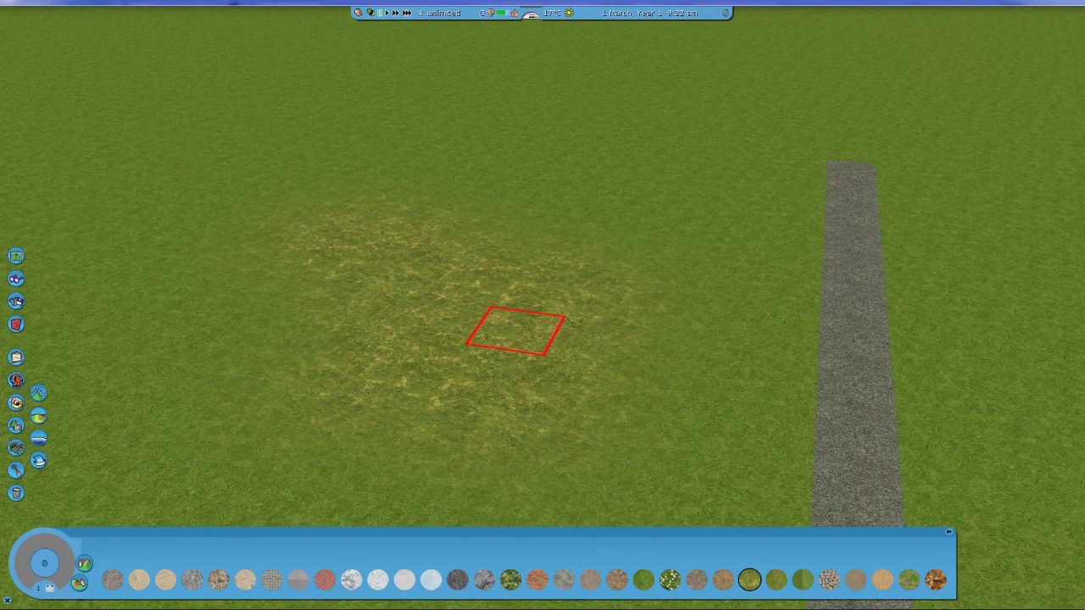
Repaint the dry patch with the plain green grass texture and finish terrain painting.
click(643, 580)
mouse_move(574, 387)
mouse_down()
mouse_move(412, 225)
mouse_move(368, 308)
mouse_move(557, 262)
mouse_move(532, 340)
mouse_up()
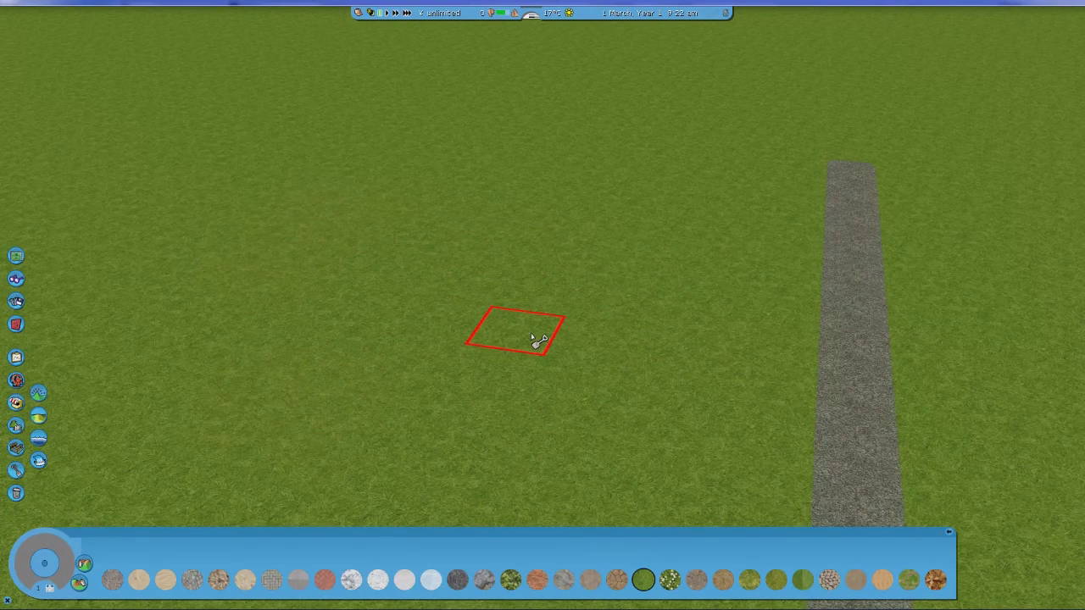
click(8, 600)
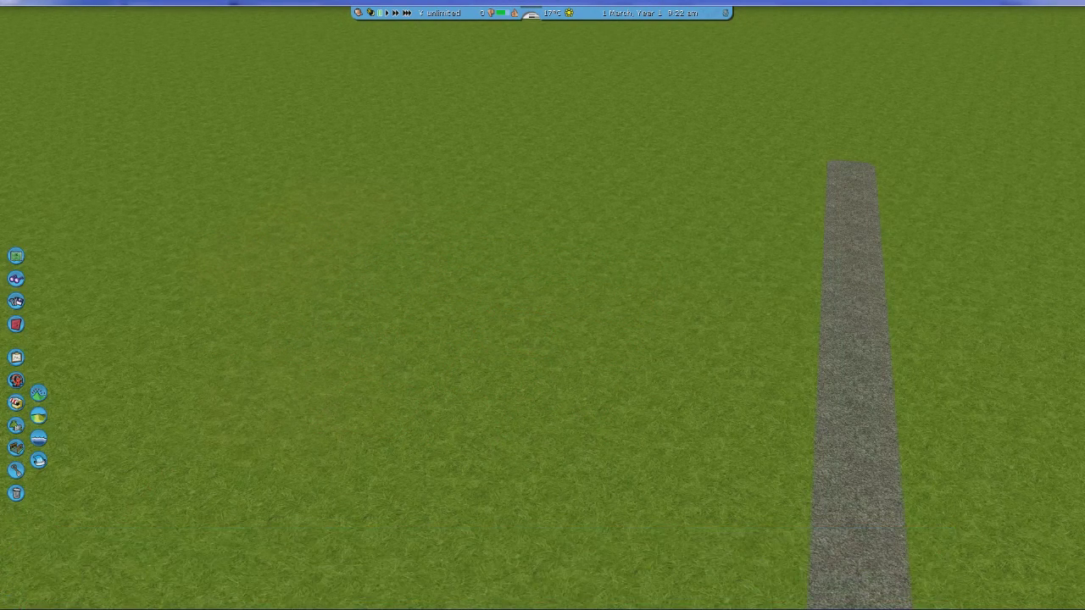
Run the park at the fastest game speed until nightfall and pause the game.
click(408, 12)
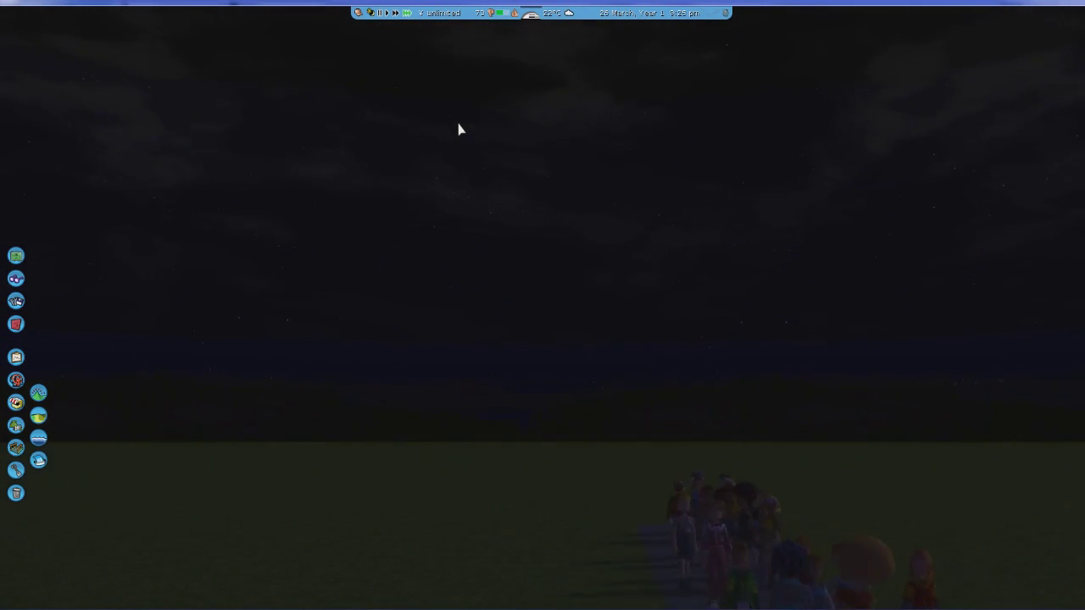
click(381, 14)
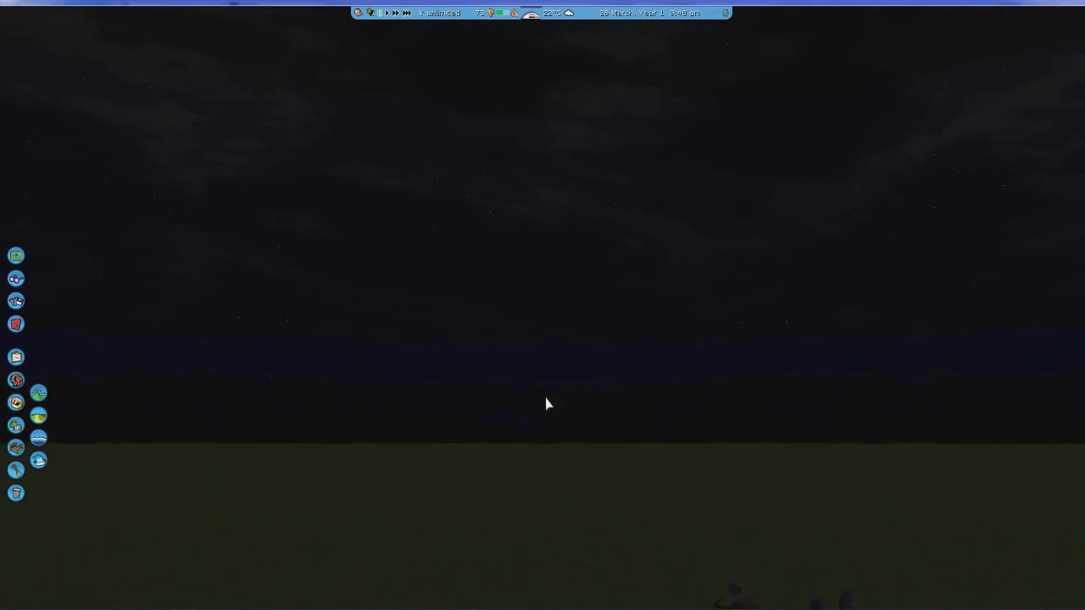
Place an Eames Era Streetlamp - Short from Vodhin's Light Kit 2008 on the grass beside the footpath.
scroll(545, 405, down, 3)
click(17, 424)
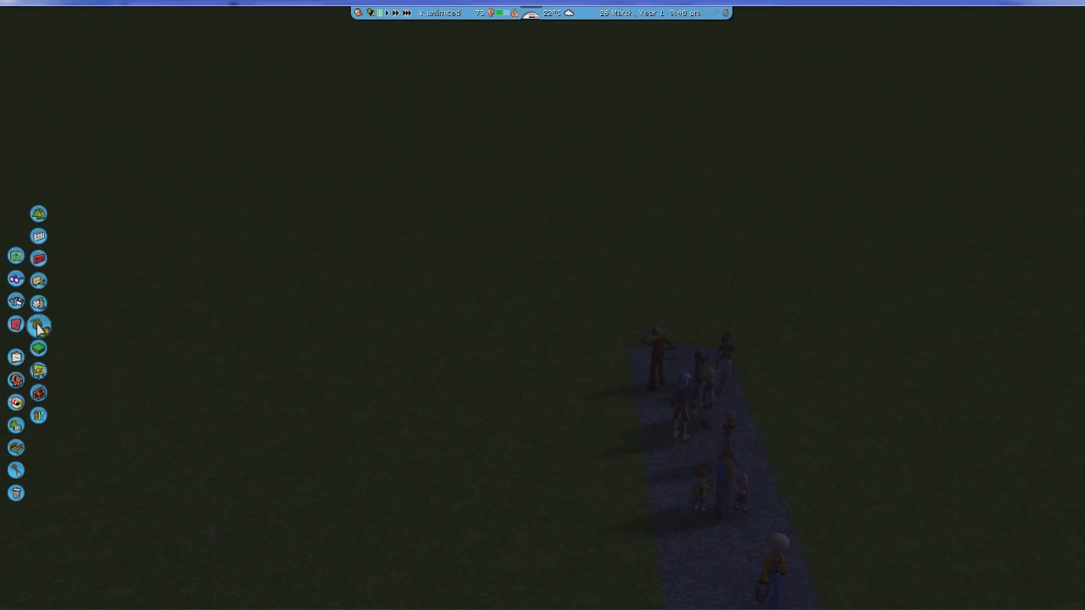
click(38, 327)
scroll(219, 357, down, 10)
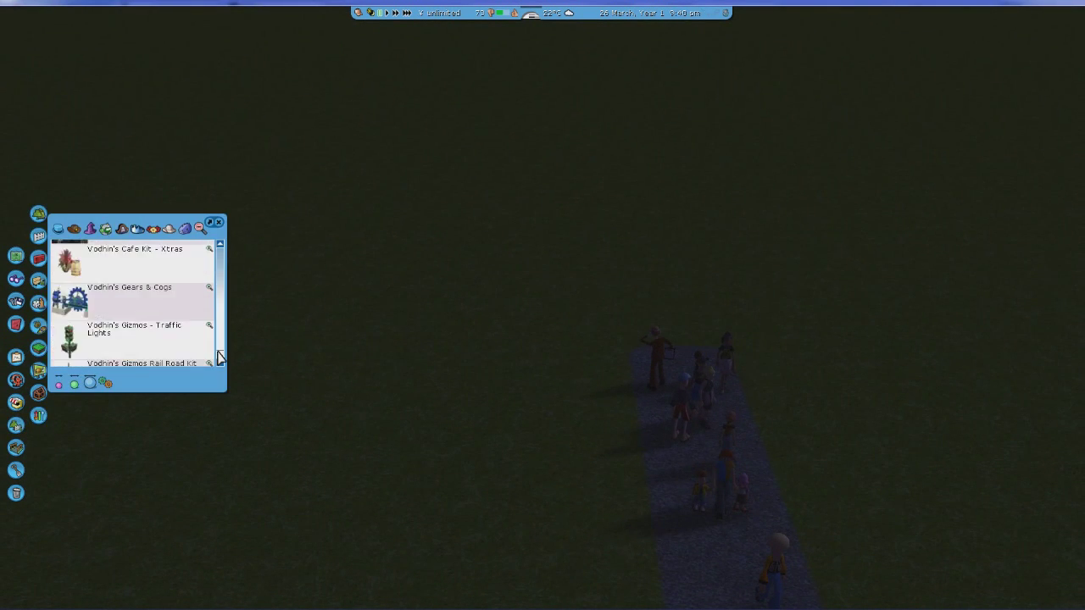
scroll(219, 357, down, 2)
scroll(218, 357, up, 2)
scroll(218, 357, down, 4)
scroll(219, 357, up, 1)
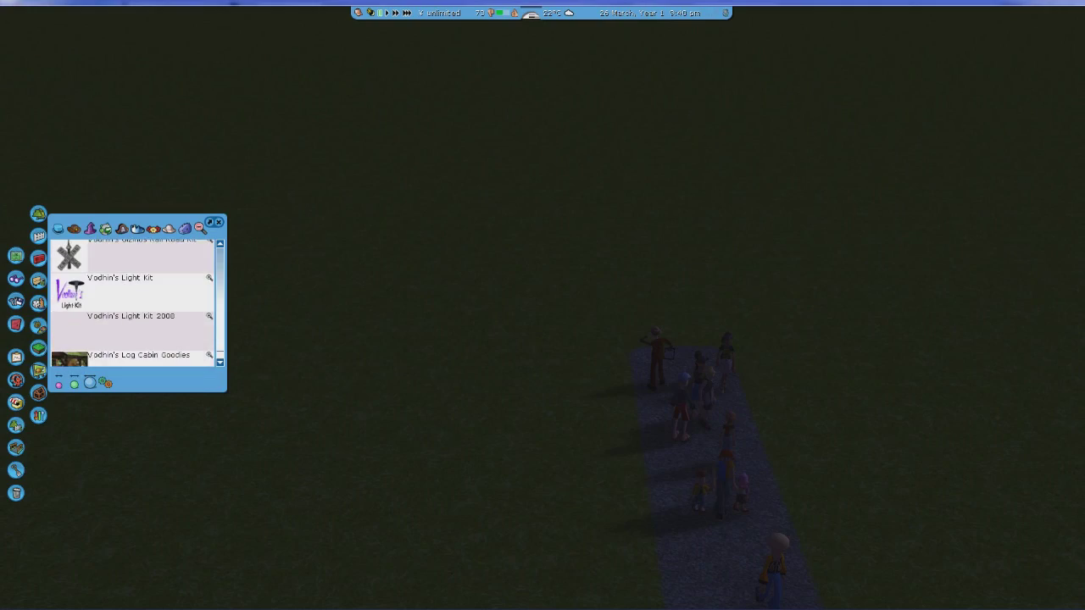
click(155, 320)
scroll(155, 319, down, 4)
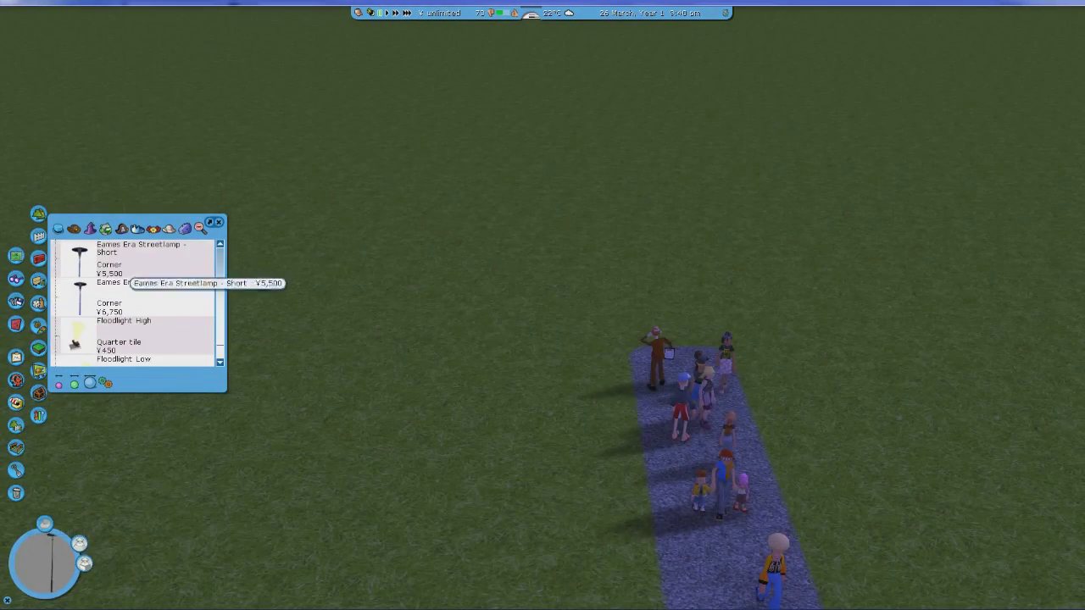
click(127, 273)
click(511, 259)
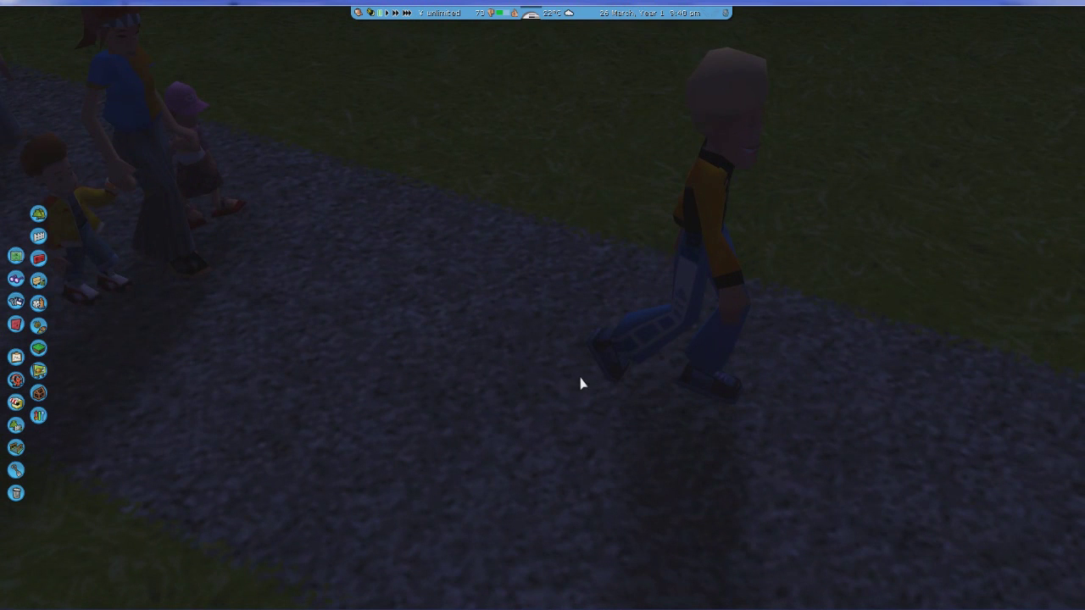
Set the camera control mode to Normal in the game options.
click(15, 301)
click(38, 245)
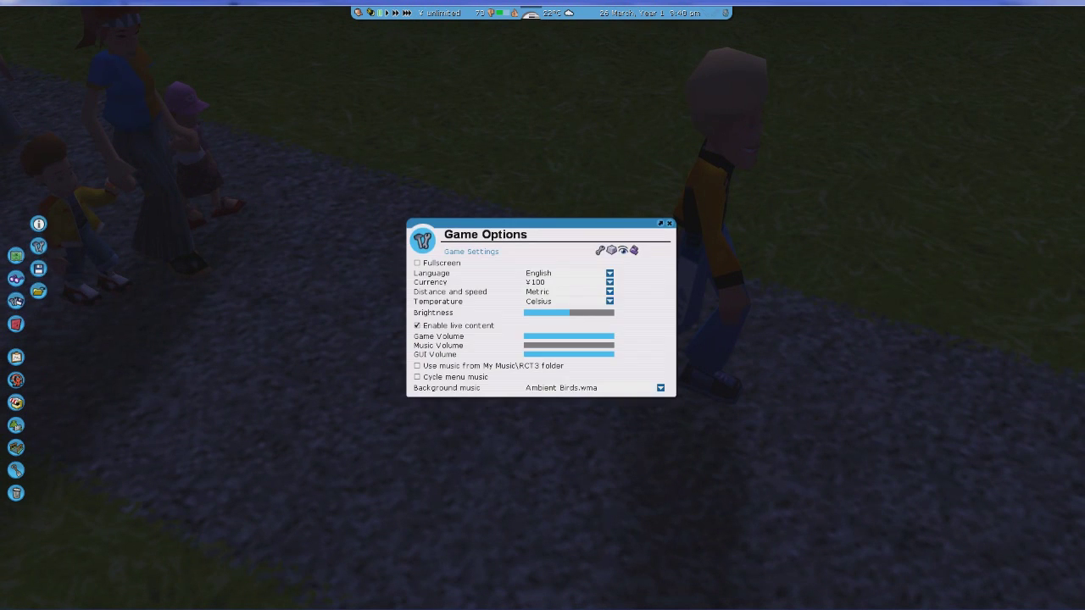
click(623, 250)
click(512, 317)
click(500, 352)
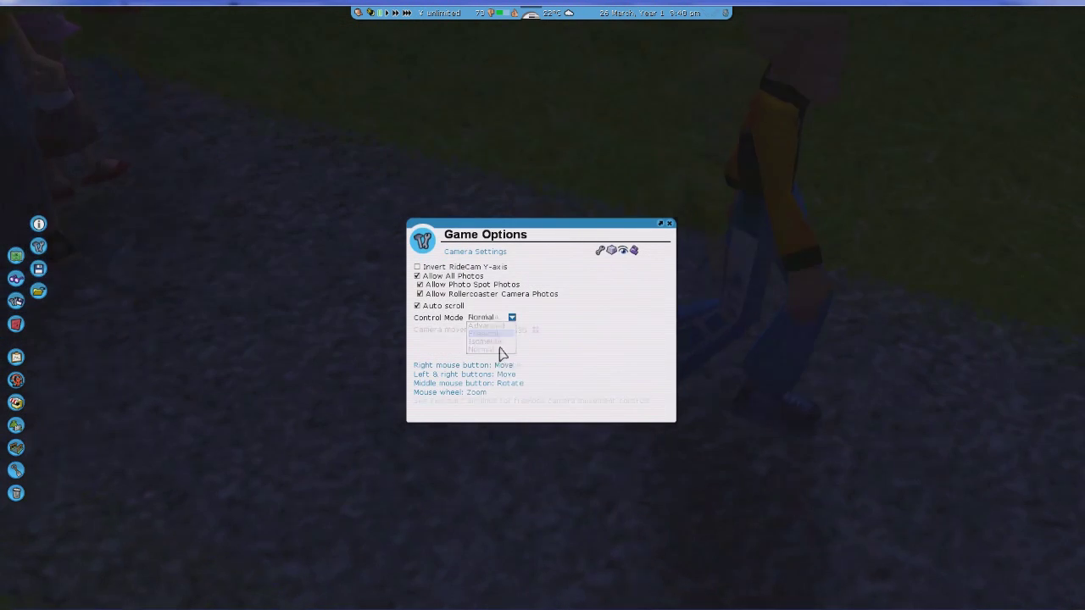